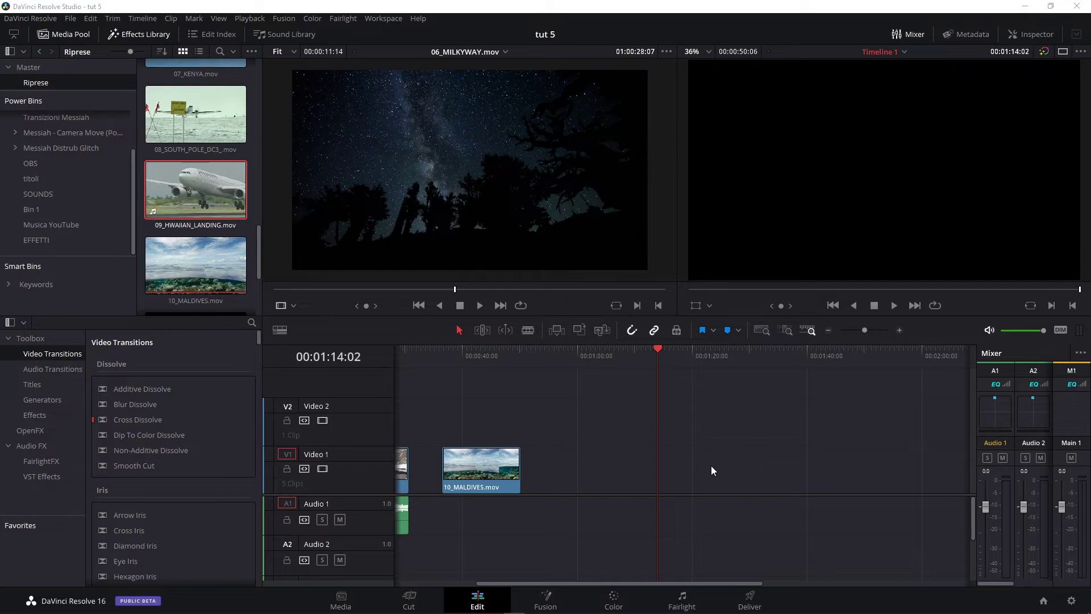
Place 09_HWAIIAN_LANDING.mov on V1 after the Maldives clip and move the playhead to 01:16:24
left_click_drag(169, 180, 666, 446)
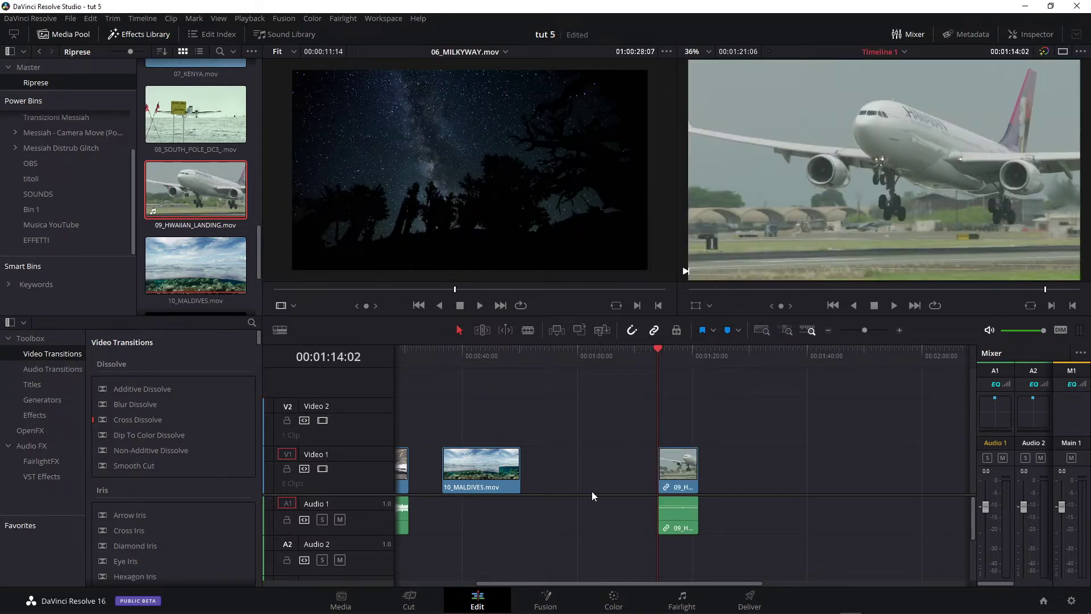
left_click_drag(660, 352, 674, 352)
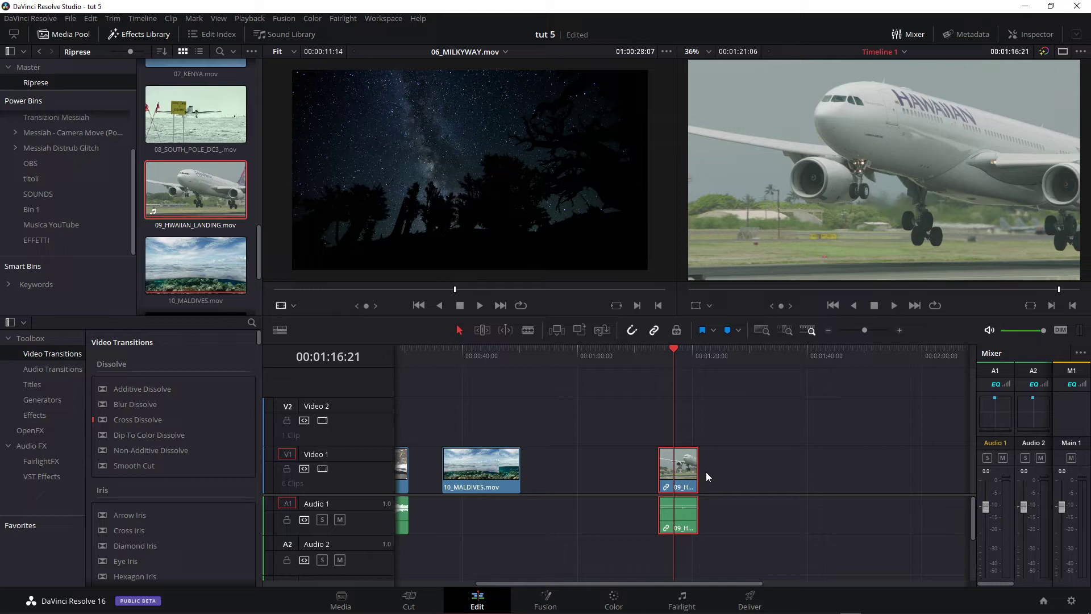
In Primaries Wheels set Col Boost 64.50, Lift -0.02, Gain 1.03, Shadows -27.50, Temp -290
left_click(613, 603)
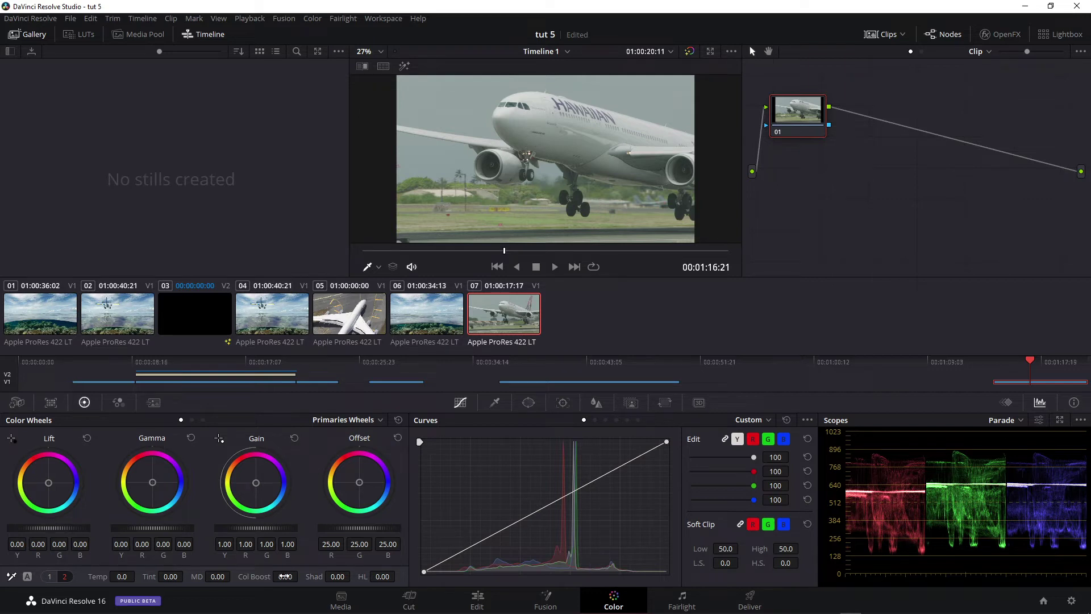
mouse_move(285, 576)
left_mouse_down()
mouse_move(325, 576)
mouse_move(299, 576)
left_mouse_up()
left_click_drag(75, 527, 52, 528)
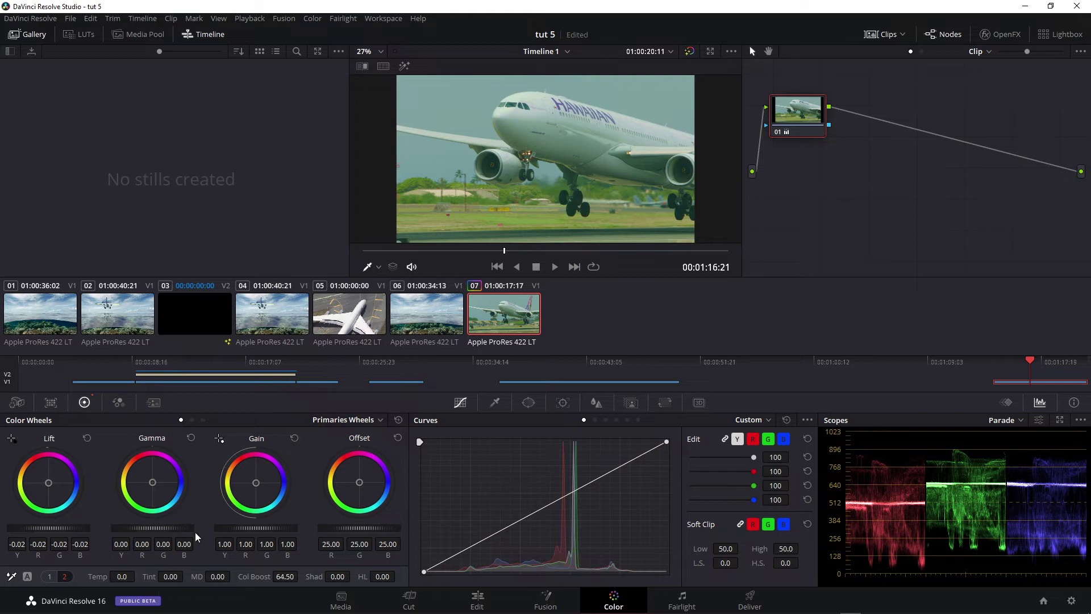
left_click_drag(256, 528, 267, 528)
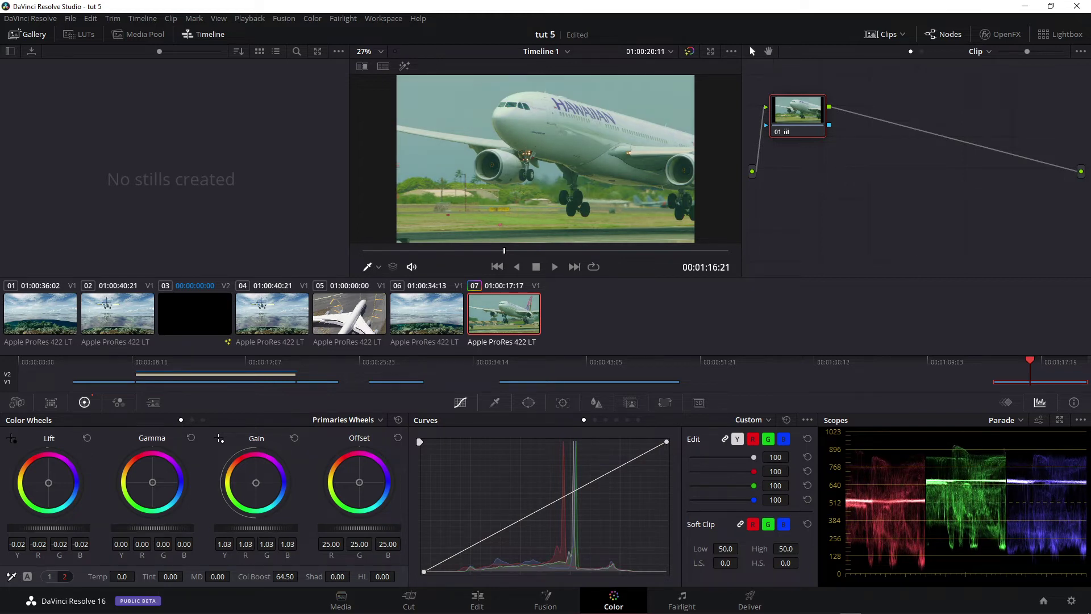
left_click_drag(337, 576, 307, 576)
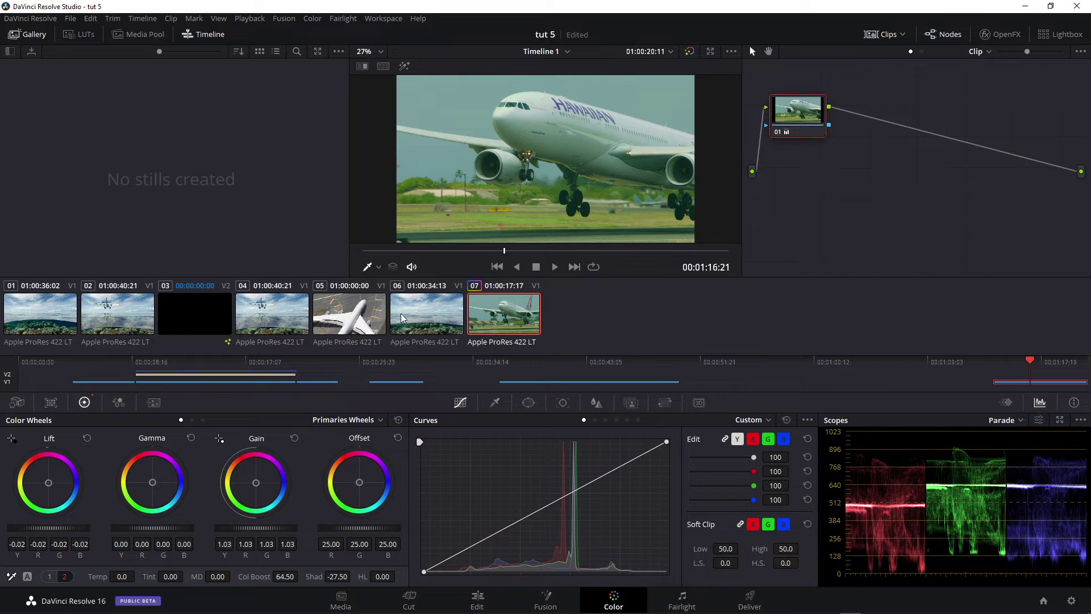
mouse_move(122, 576)
left_mouse_down()
mouse_move(138, 576)
mouse_move(121, 576)
left_mouse_up()
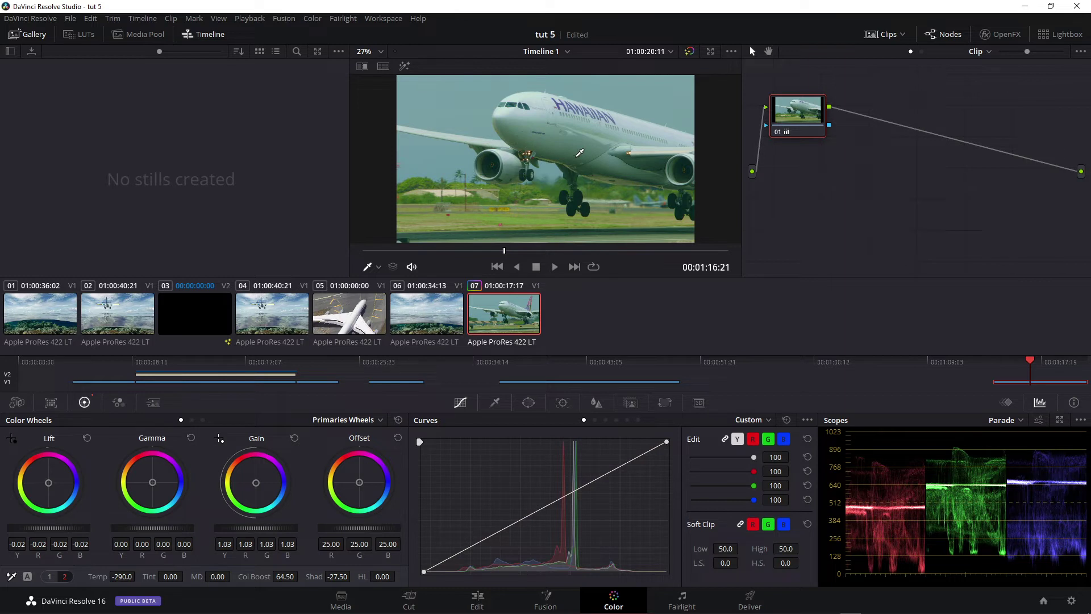
Reopen the Gallery and grab the graded landing frame as still 1.6.1
right_click(540, 131)
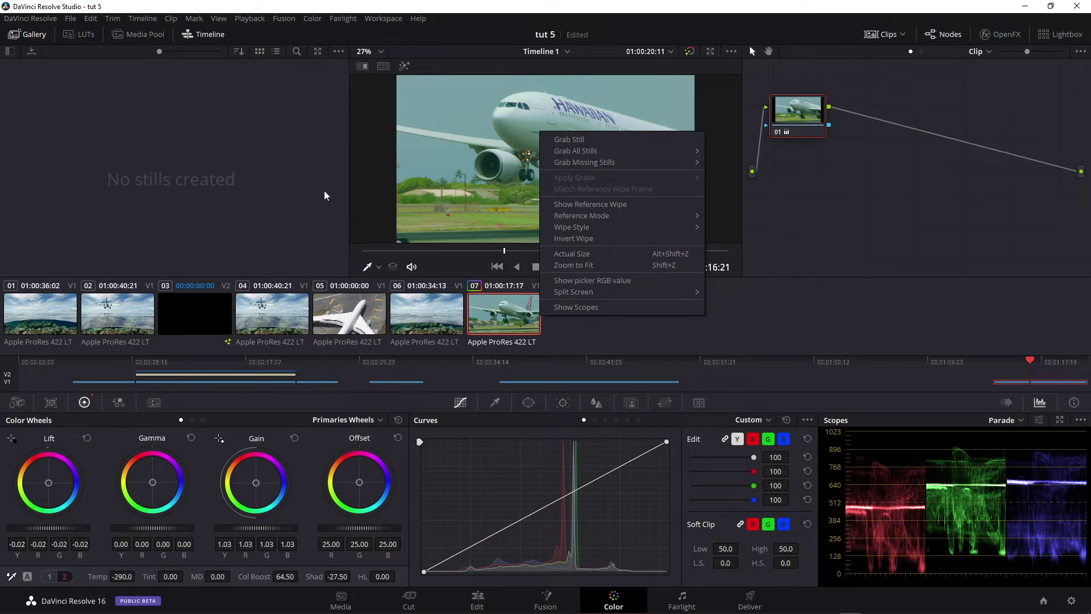
left_click(26, 37)
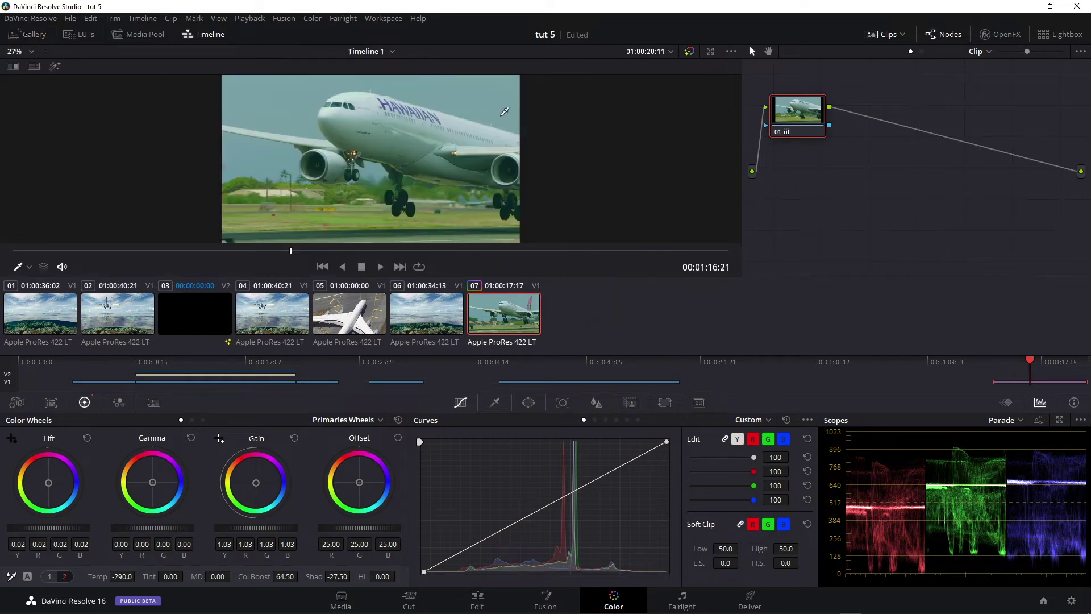
left_click(20, 37)
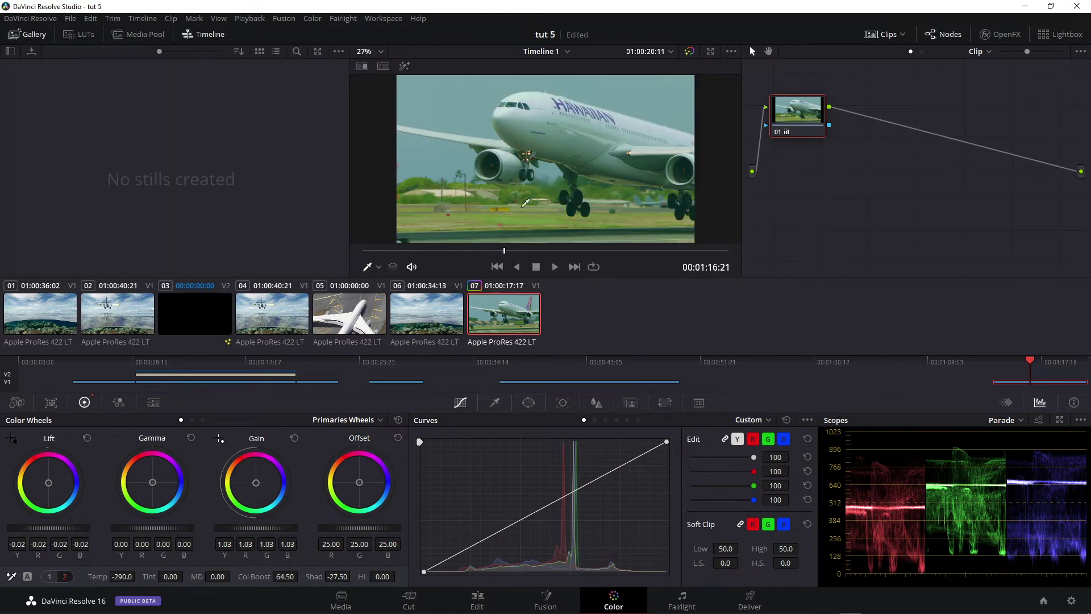
right_click(556, 127)
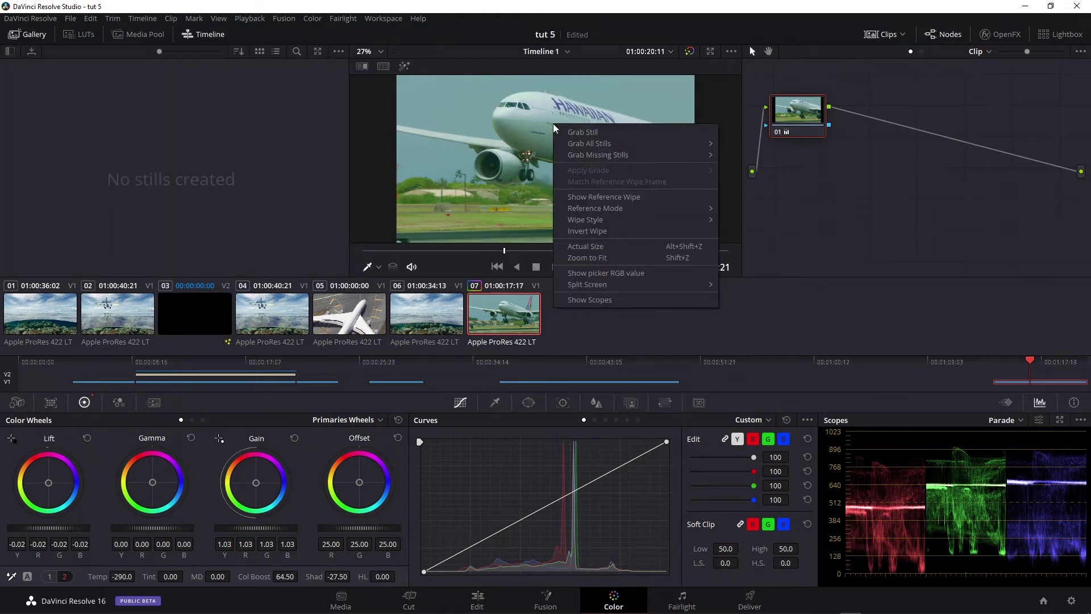
left_click(593, 136)
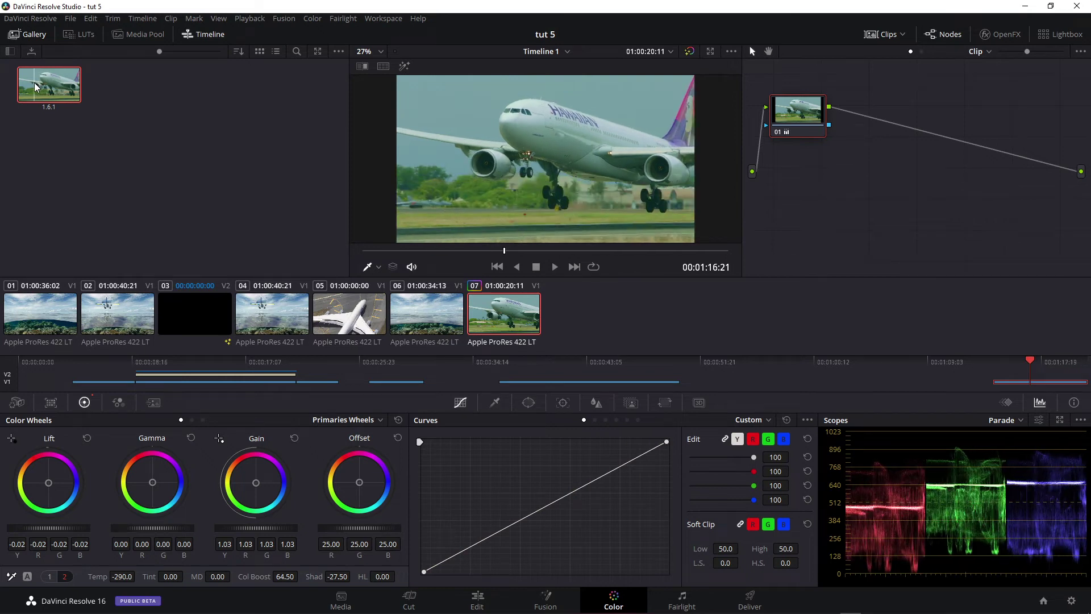
right_click(35, 87)
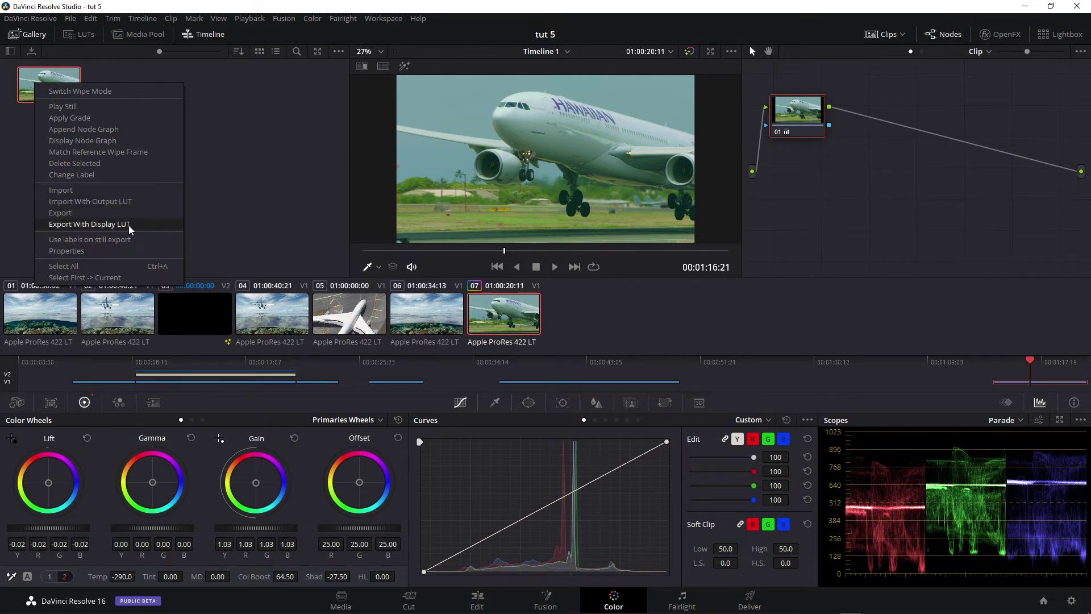
Export the still to the Desktop as a JPEG named 'foto aereo'
left_click(63, 213)
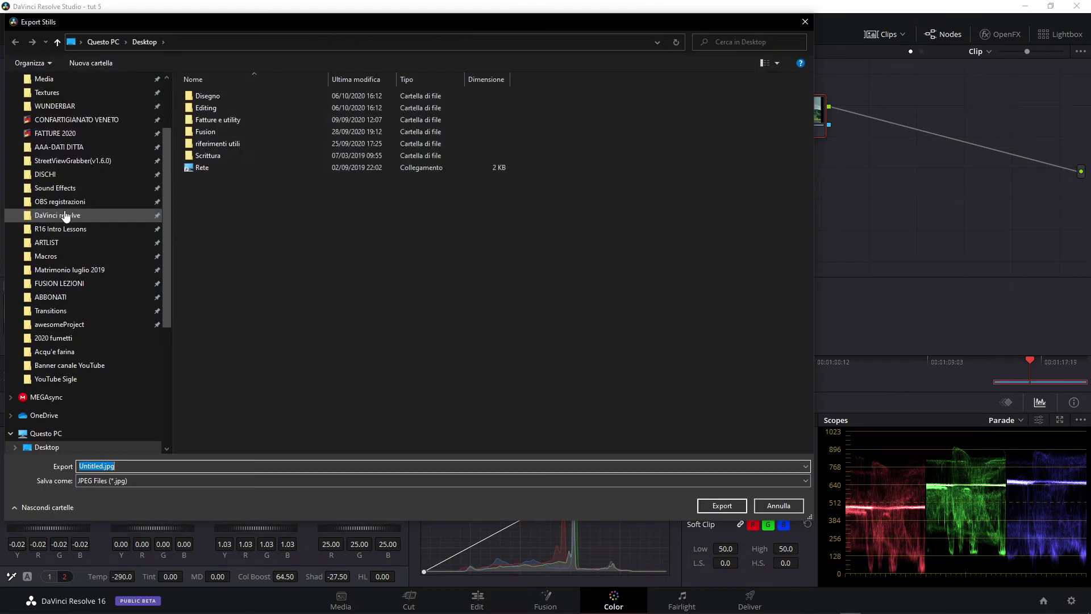
left_click(144, 482)
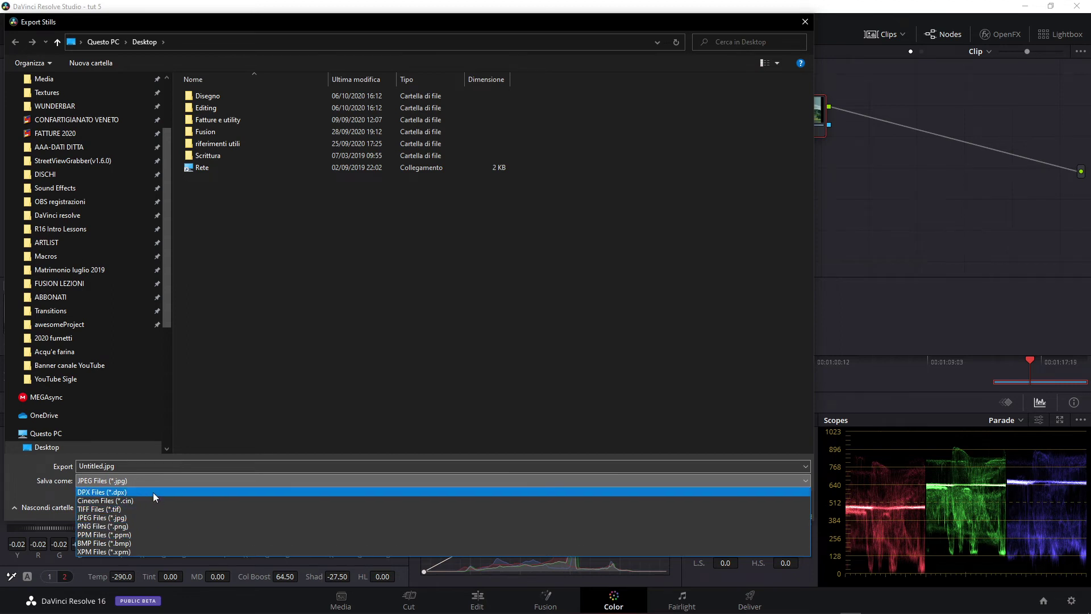
left_click(94, 518)
left_click_drag(106, 469, 45, 470)
type("foto aereo")
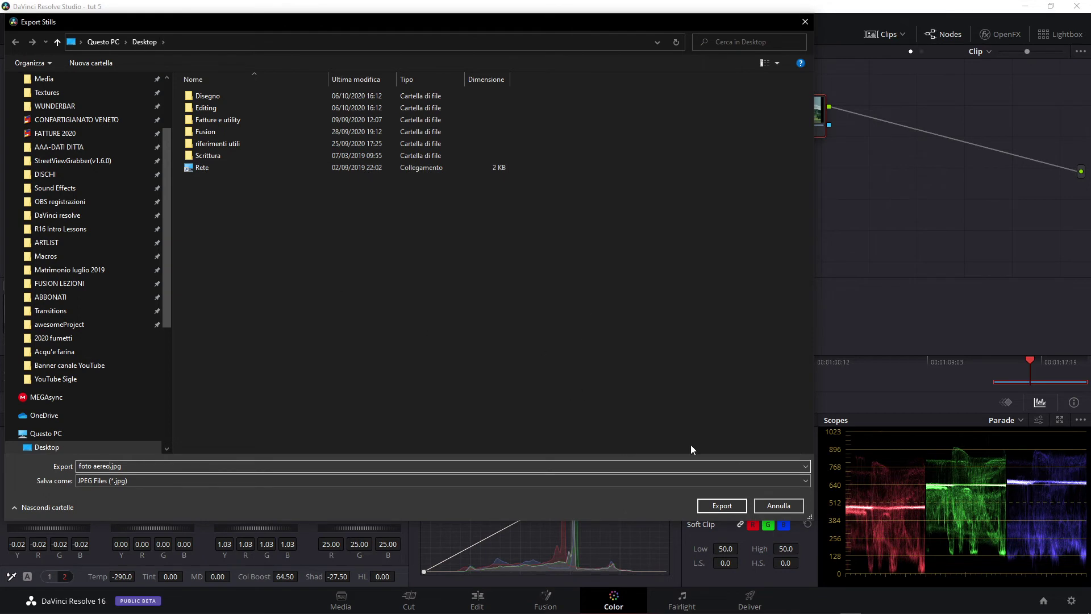
left_click(721, 508)
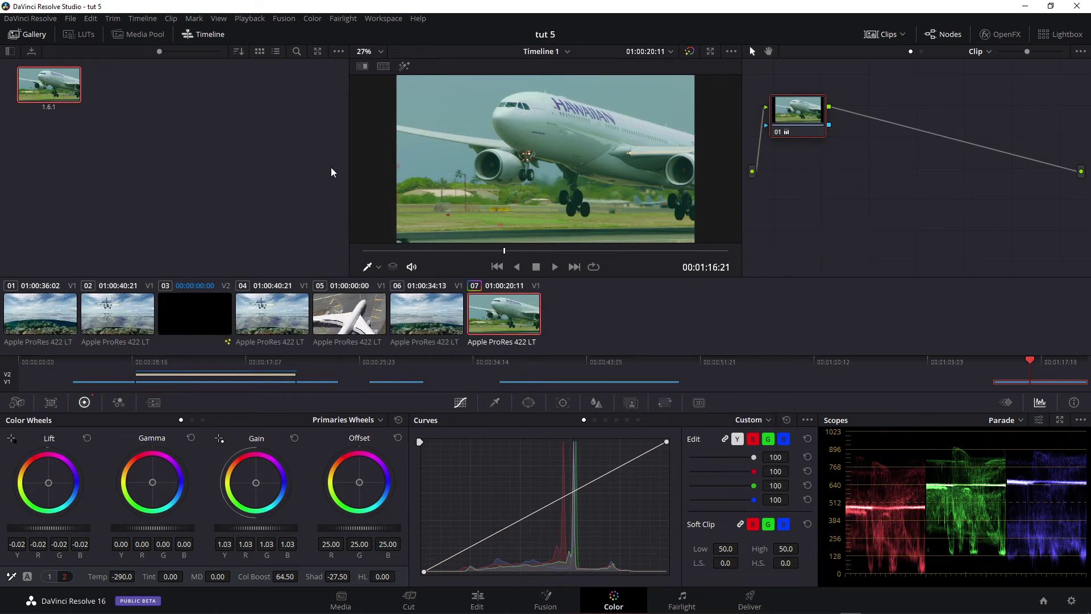
Minimize Resolve and open foto aereo_1.6.1.jpg from the desktop in Photos to check it
left_click(1017, 8)
left_click_drag(72, 136, 492, 186)
double_click(493, 186)
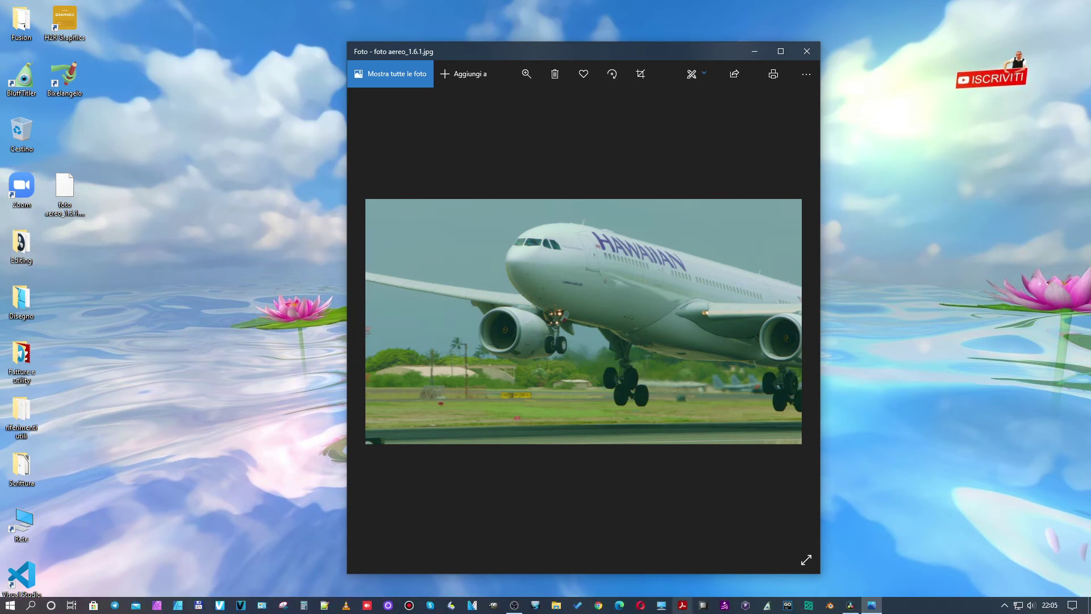
mouse_move(855, 607)
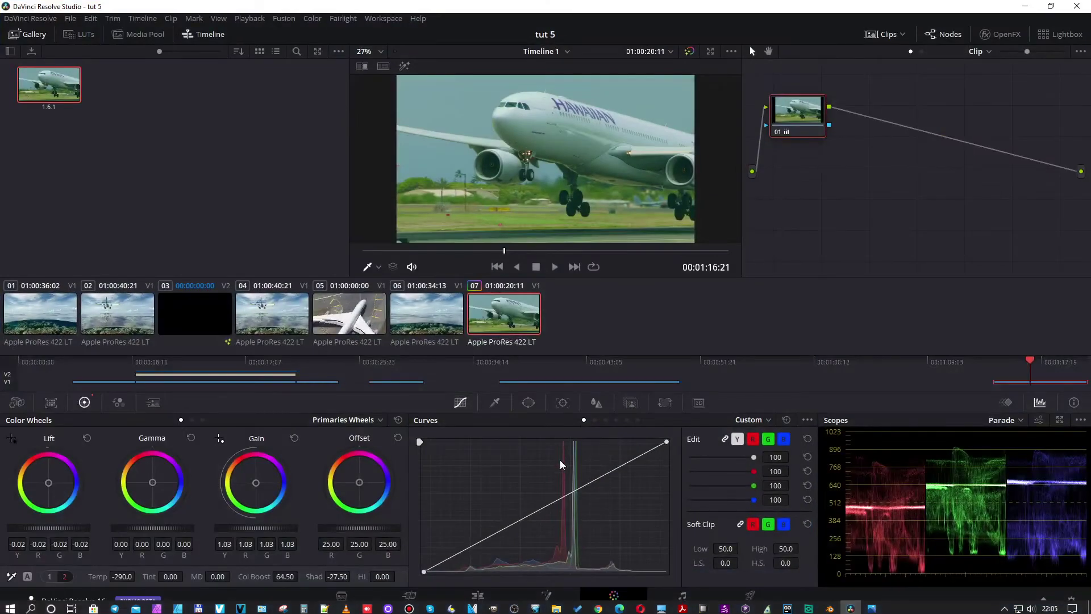
On the Edit page, add 08_SOUTH_POLE_DC3_.mov to V1 and park the playhead on it
left_click(481, 594)
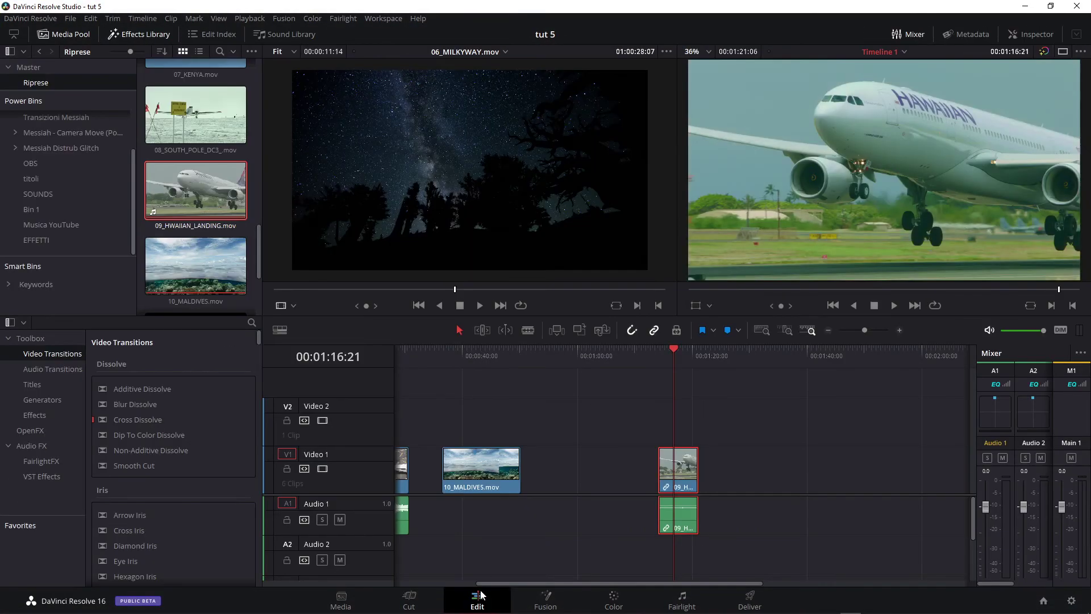
scroll(236, 172, "up", 2)
left_click_drag(236, 173, 741, 487)
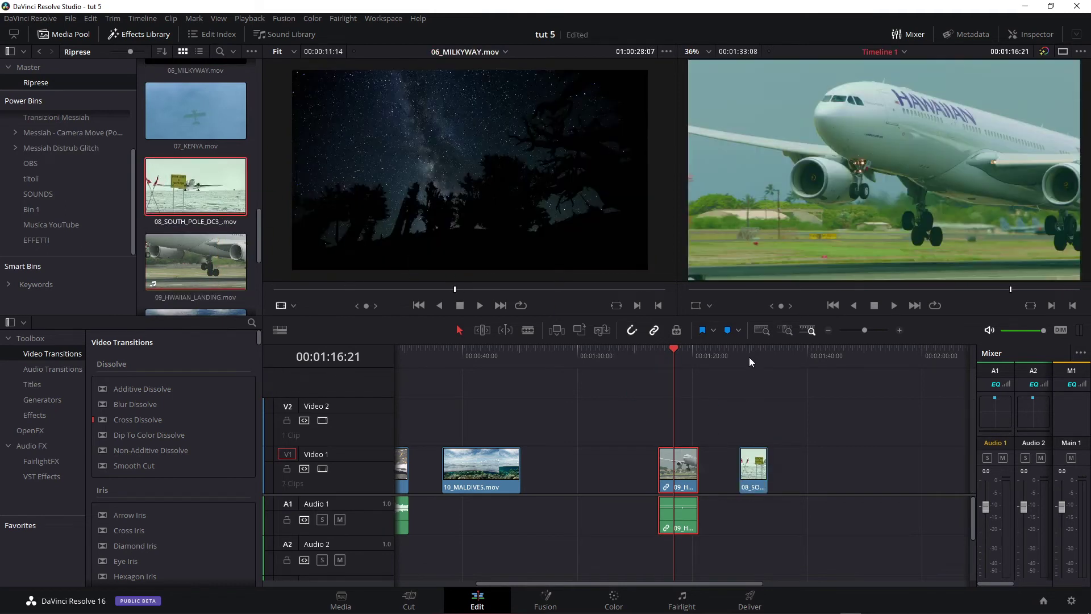
left_click(756, 358)
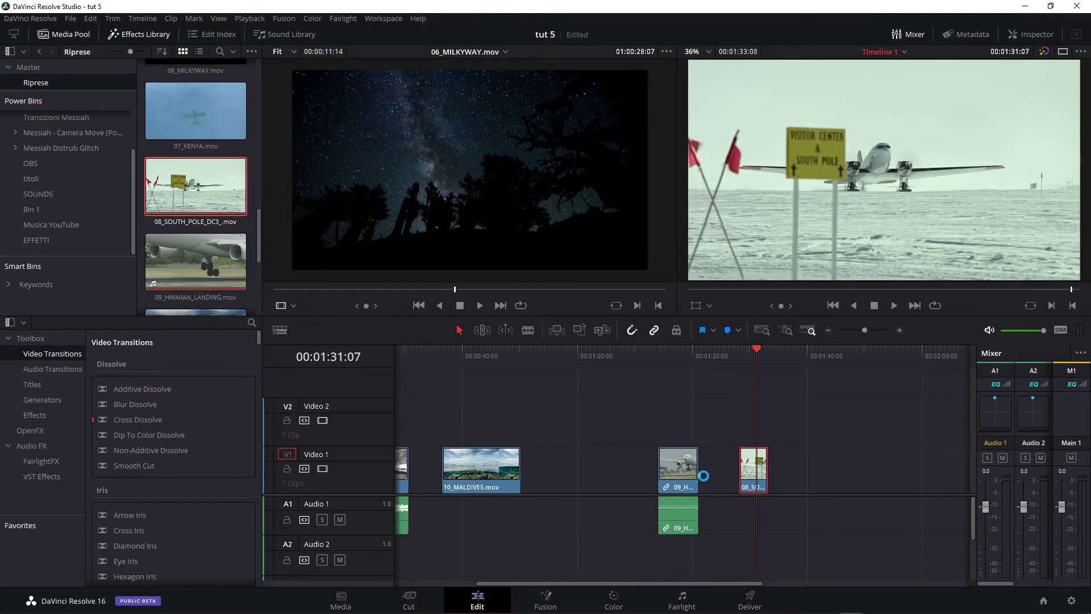
On the Color page, grab the South Pole frame as gallery still 1.7.1
left_click(615, 599)
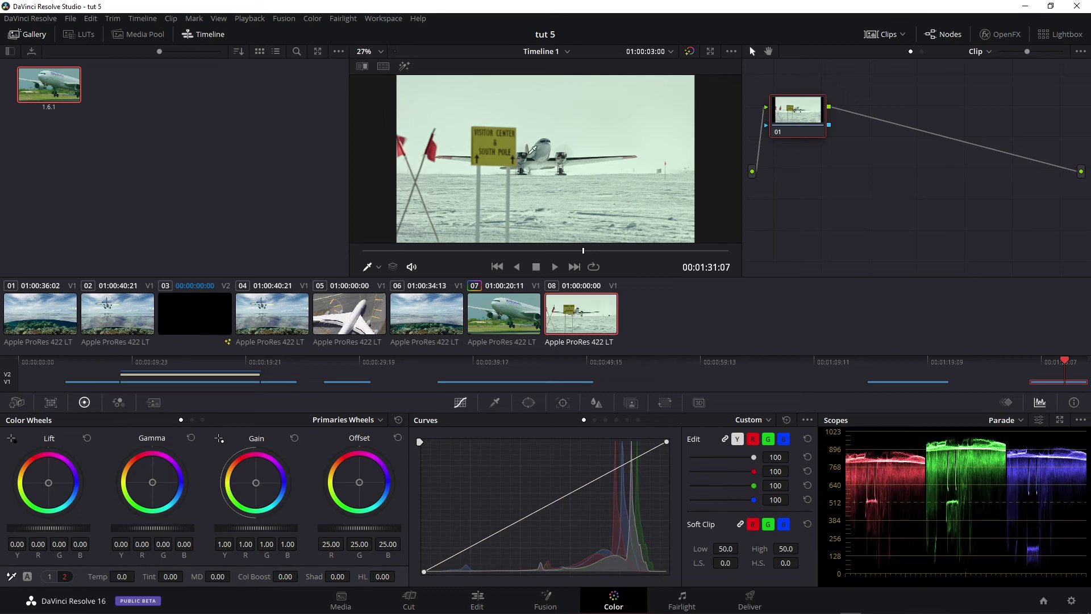
right_click(550, 166)
left_click(565, 173)
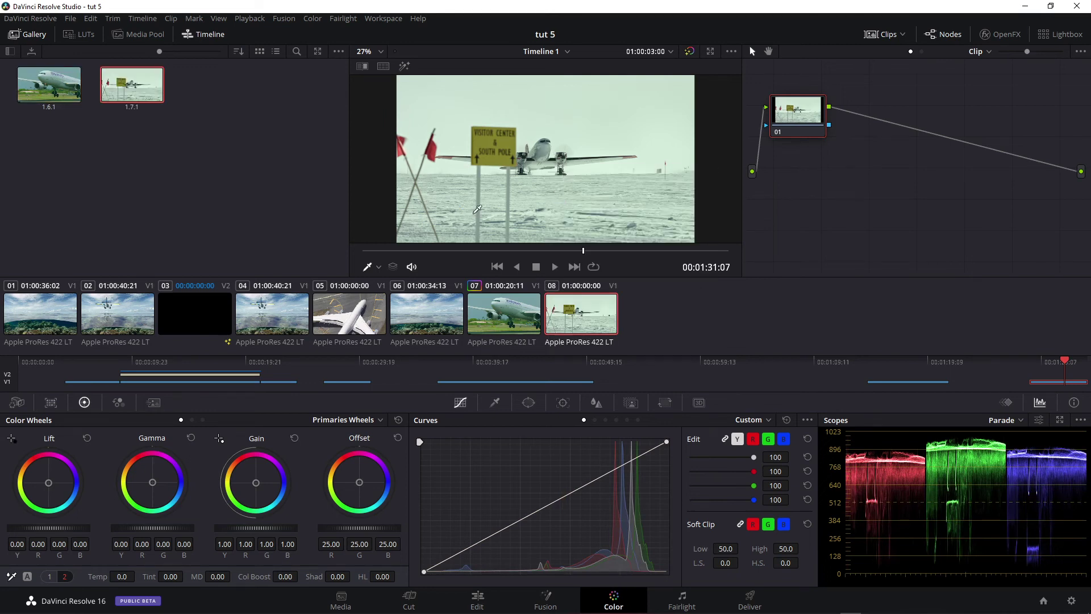
mouse_move(130, 91)
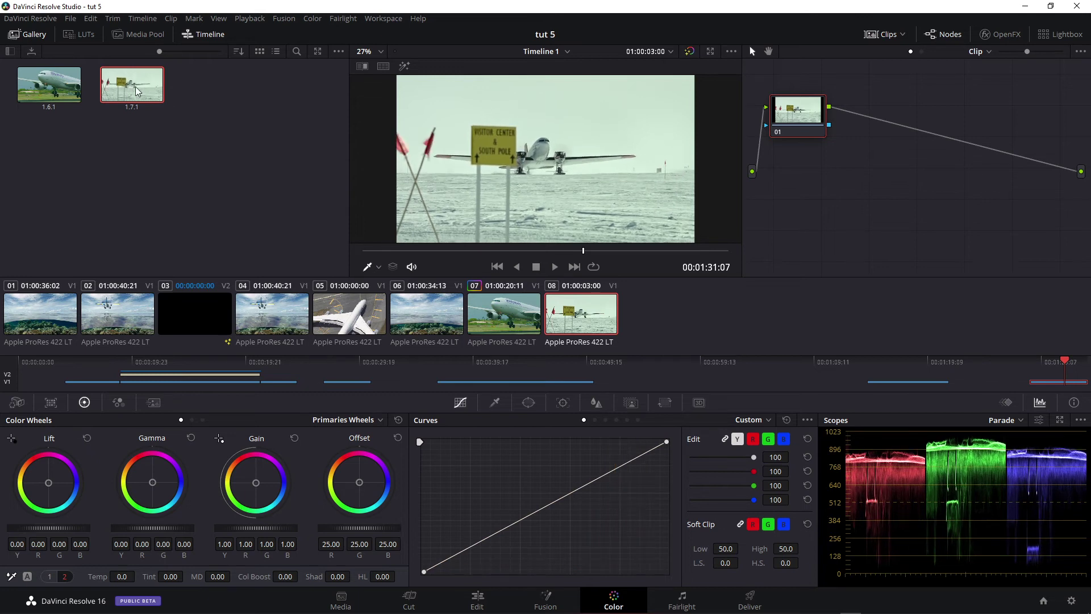
Export still 1.7.1 to the Desktop as JPEG 'foto aereo 2'
right_click(137, 91)
left_click(163, 217)
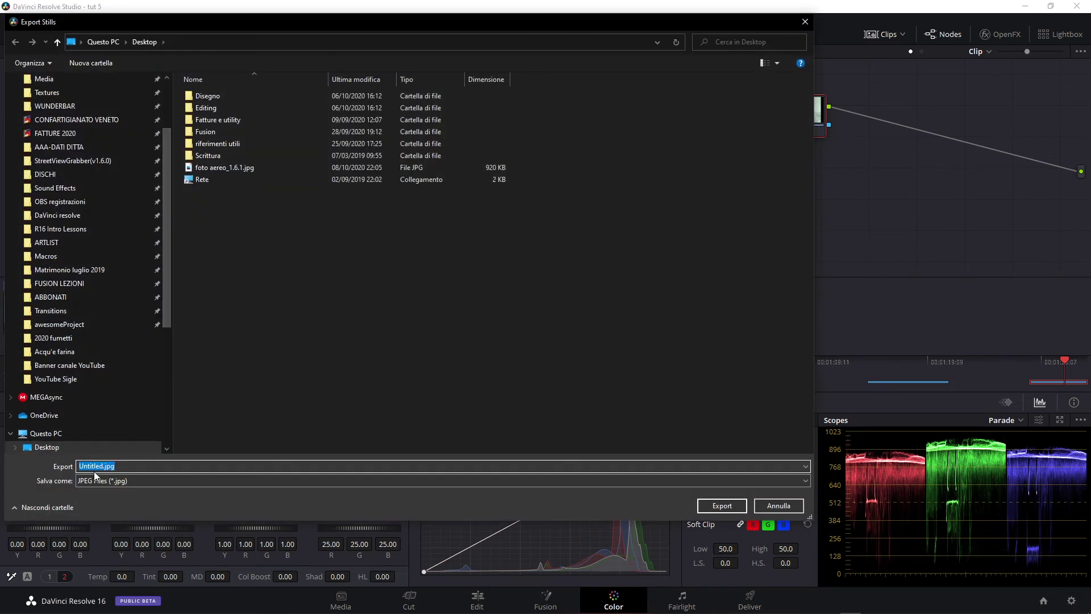
double_click(96, 466)
type("foto aereo 2")
left_click(718, 505)
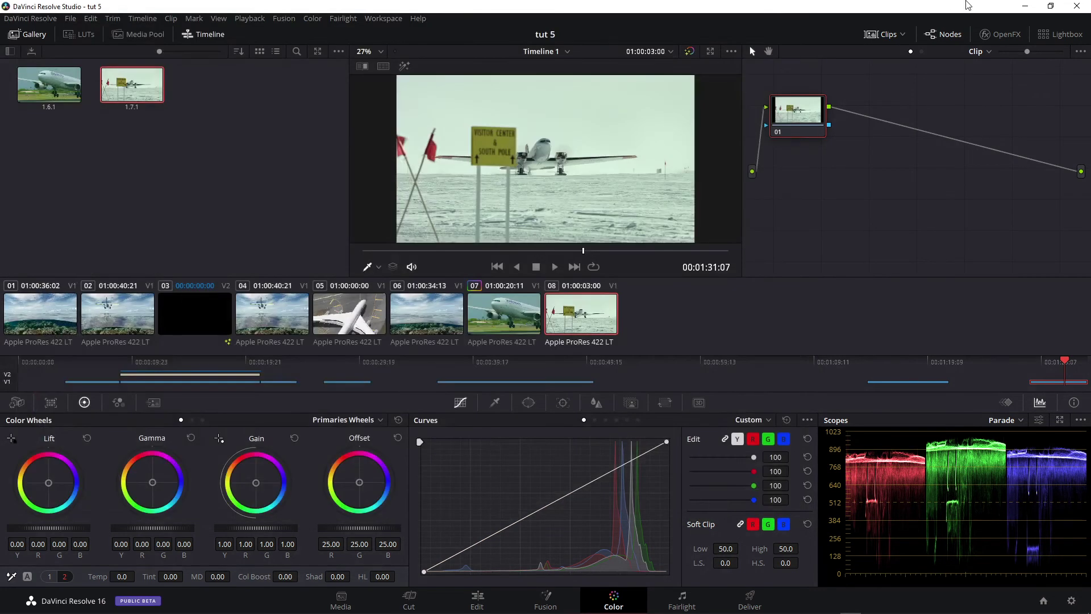
Close the old airliner image, then open and close foto aereo 2_1.7.1.jpg in Photos
left_click(1027, 10)
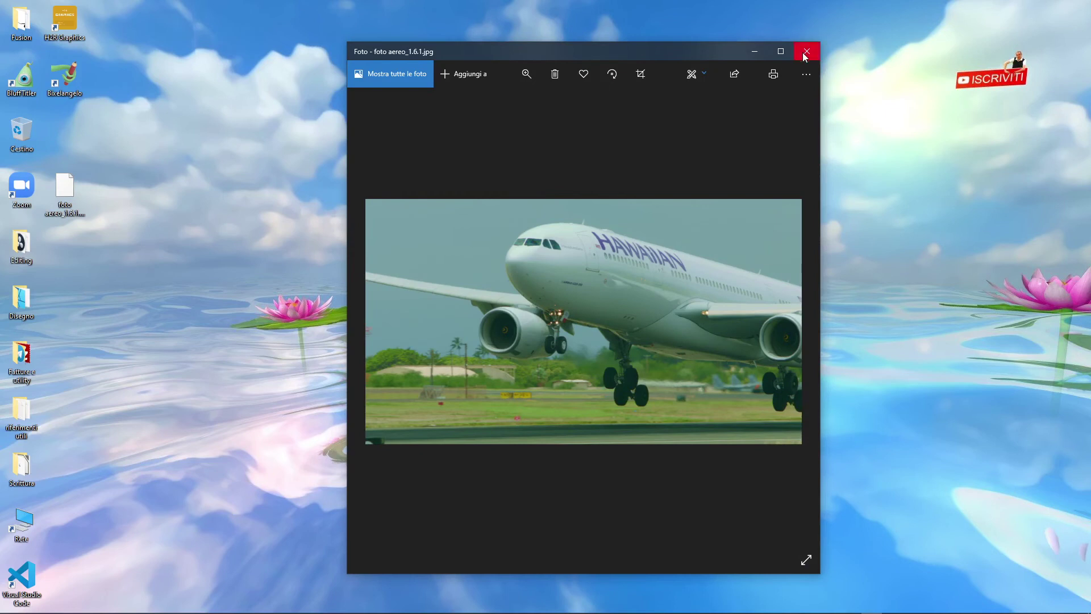
left_click(803, 53)
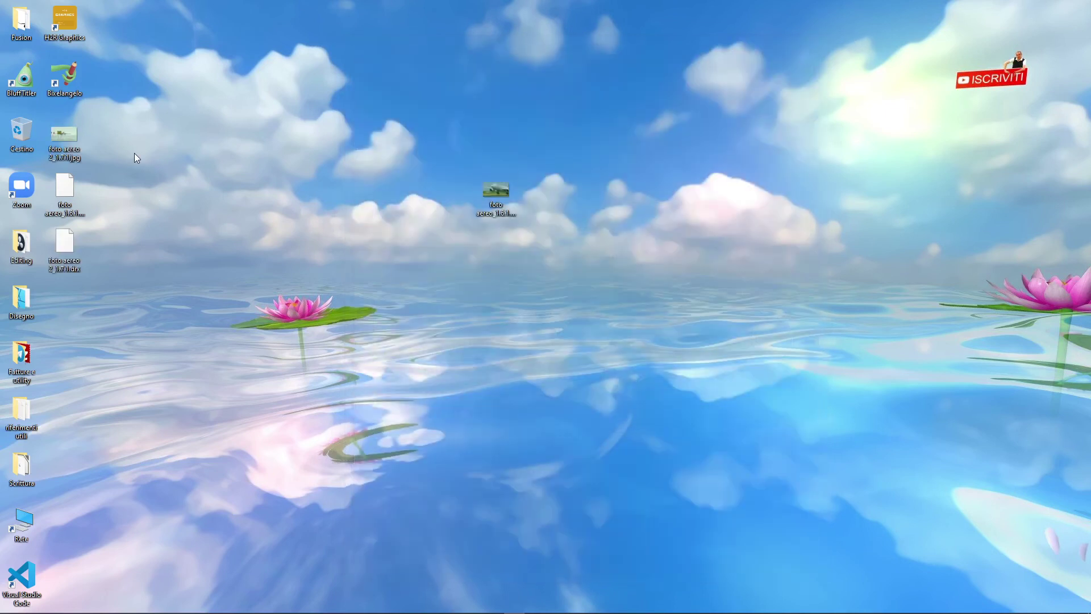
left_click_drag(350, 233, 376, 245)
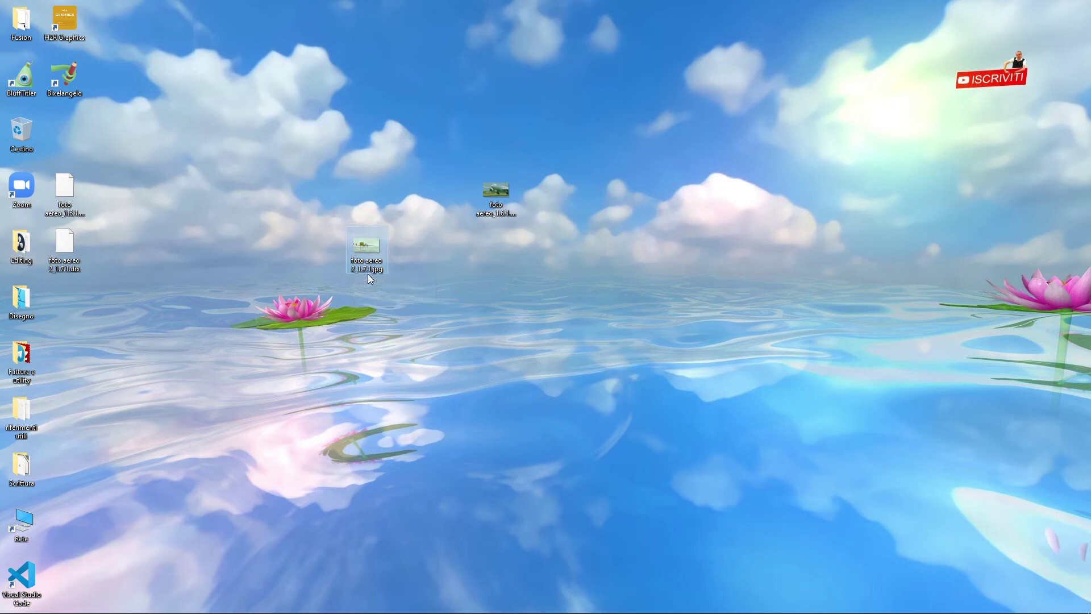
double_click(373, 249)
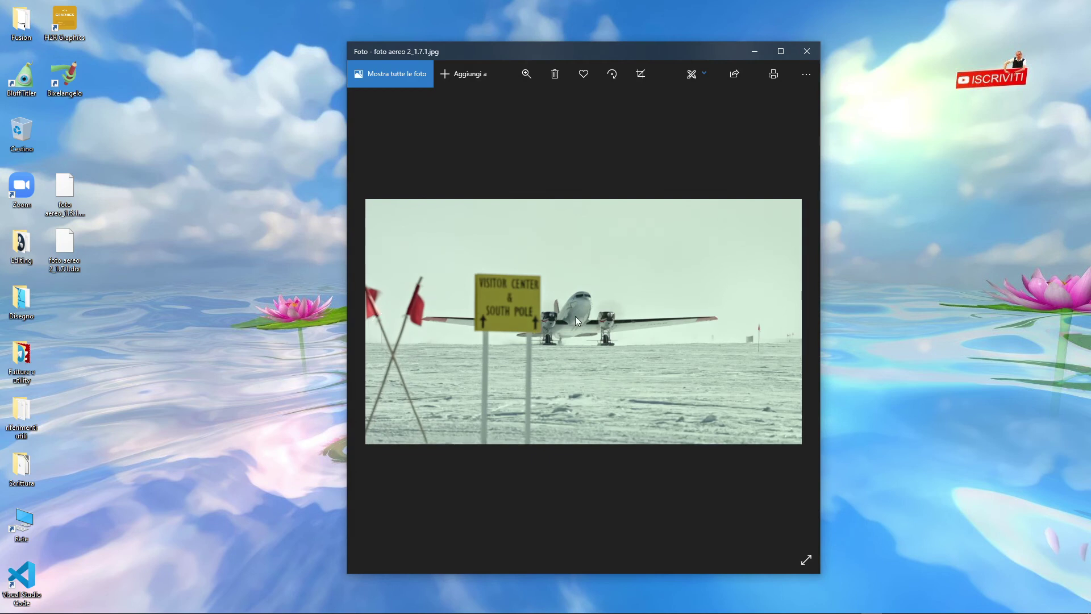
left_click(806, 51)
Restore DaVinci Resolve from the taskbar to its colour page
left_click(846, 606)
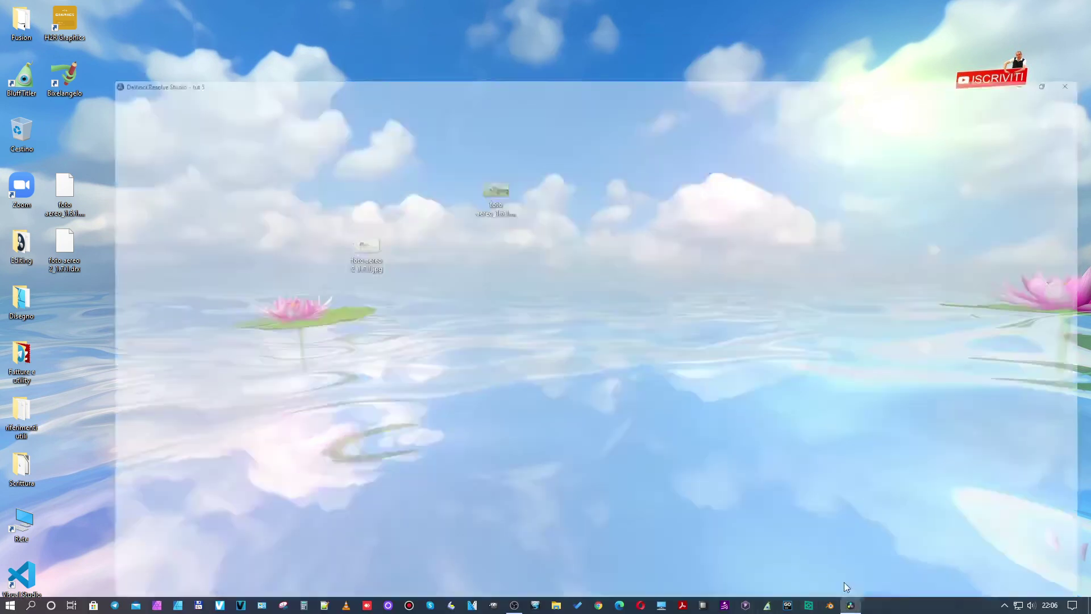